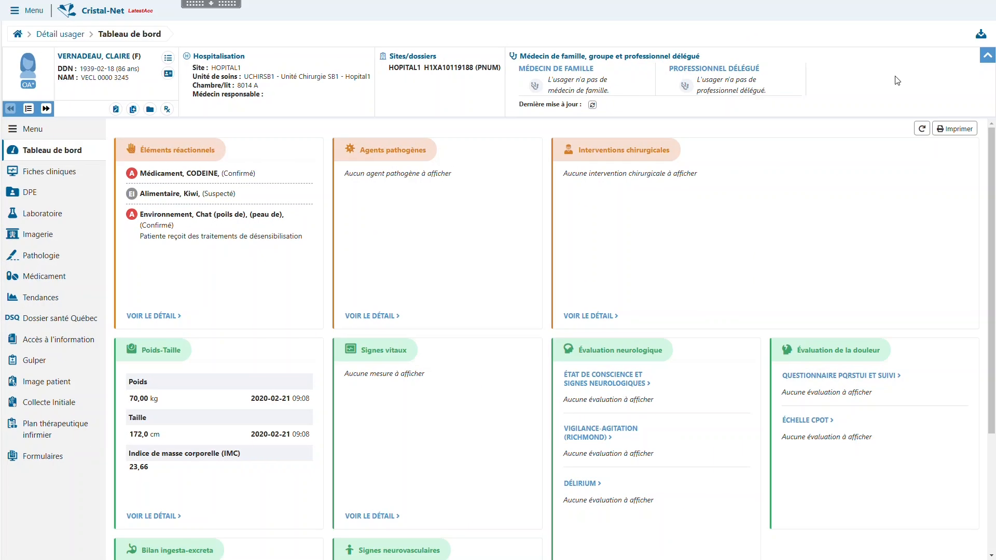
- Open the patient's reactive elements details and add Chien from the Alimentaire/Environnemental/De contact category
left_click(155, 315)
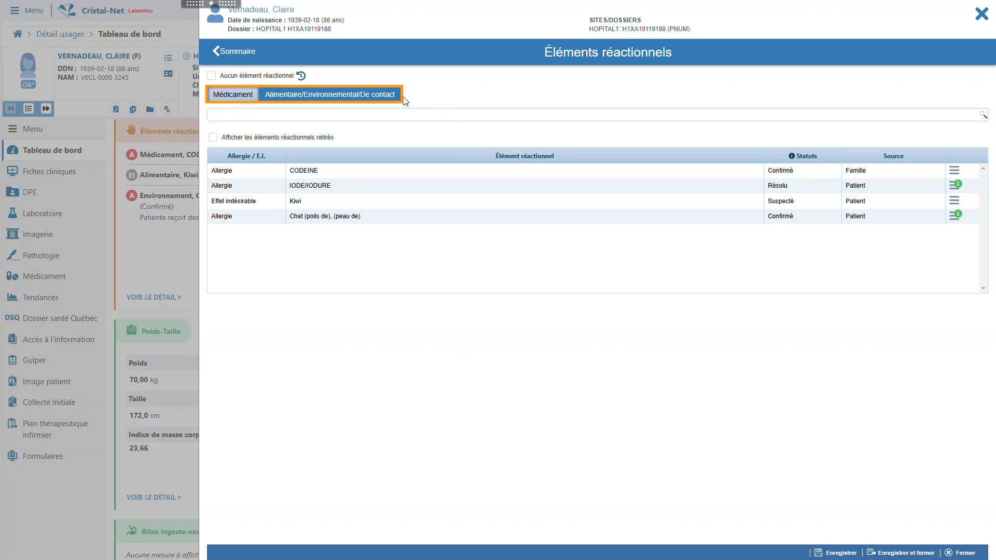
left_click(378, 99)
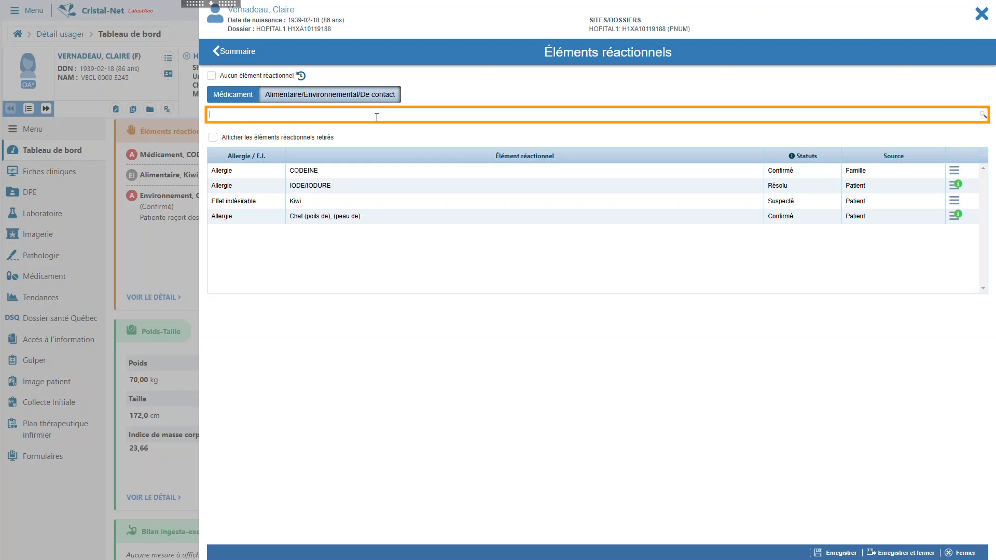
type("chie")
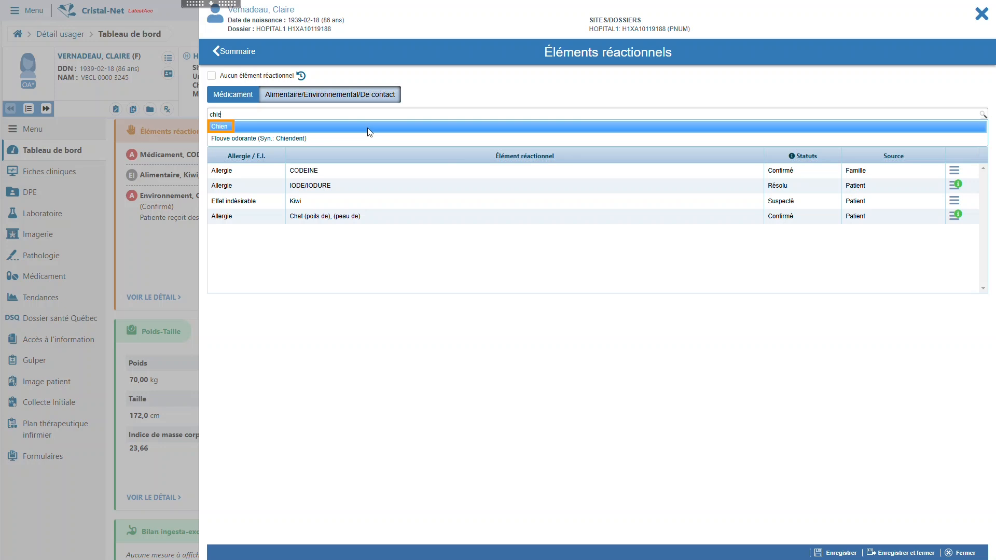
left_click(367, 127)
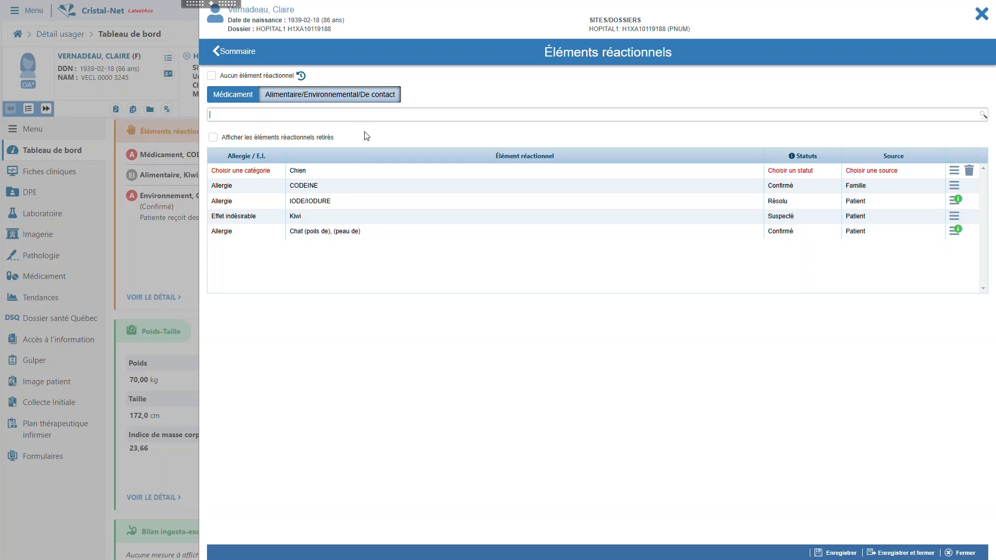
- Classify the Chien entry as Allergie with status Confirmé, and consult the definitions of the statuses
left_click(267, 171)
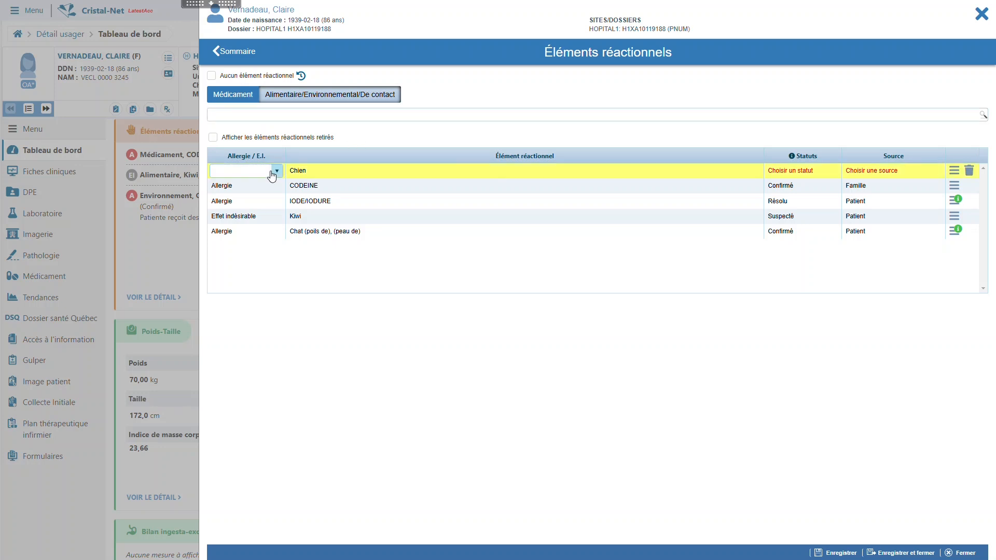
left_click(275, 172)
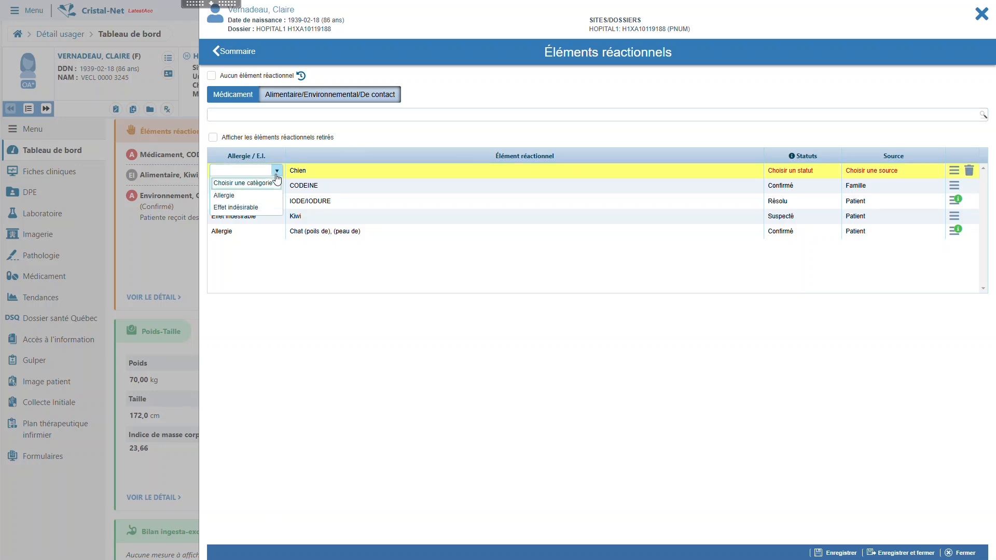
left_click(271, 195)
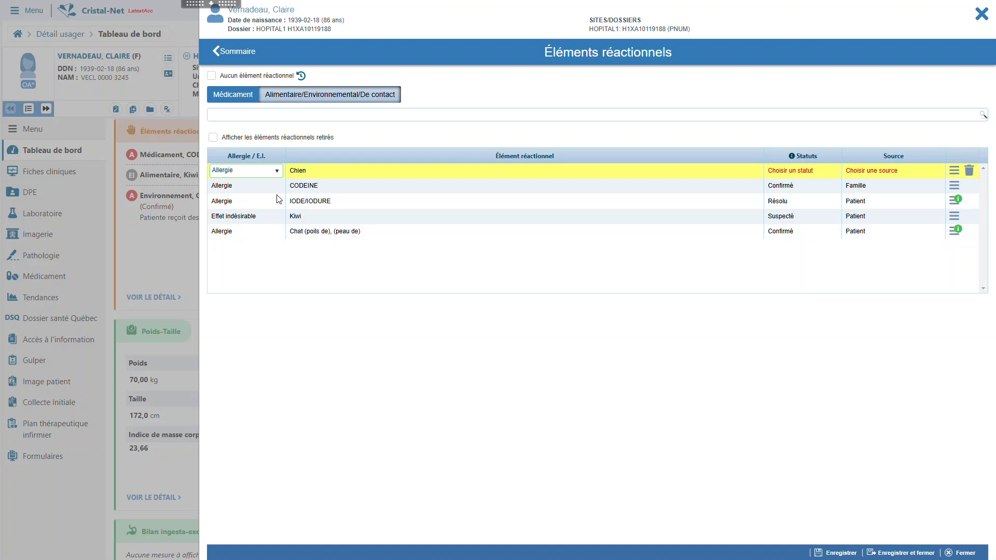
left_click(828, 175)
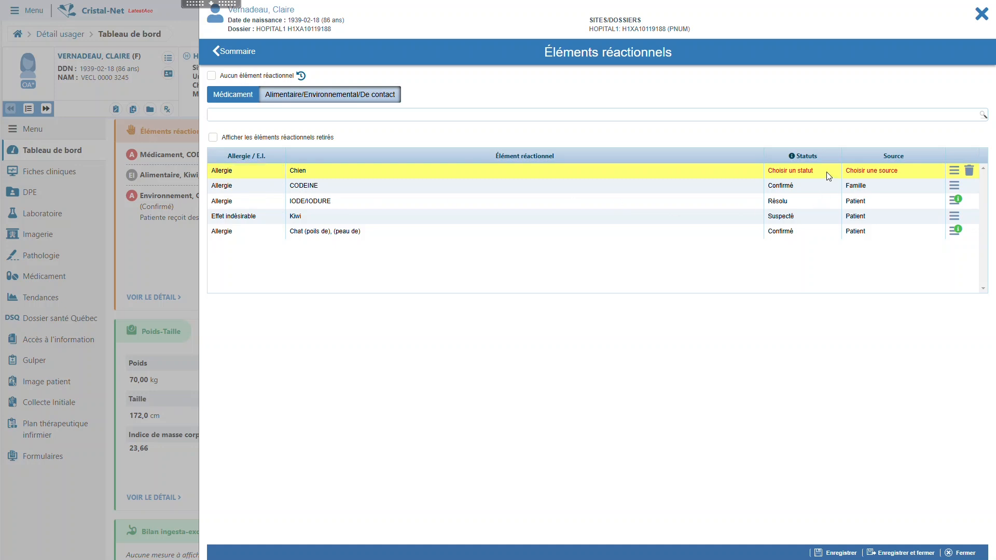
left_click(828, 176)
left_click(792, 156)
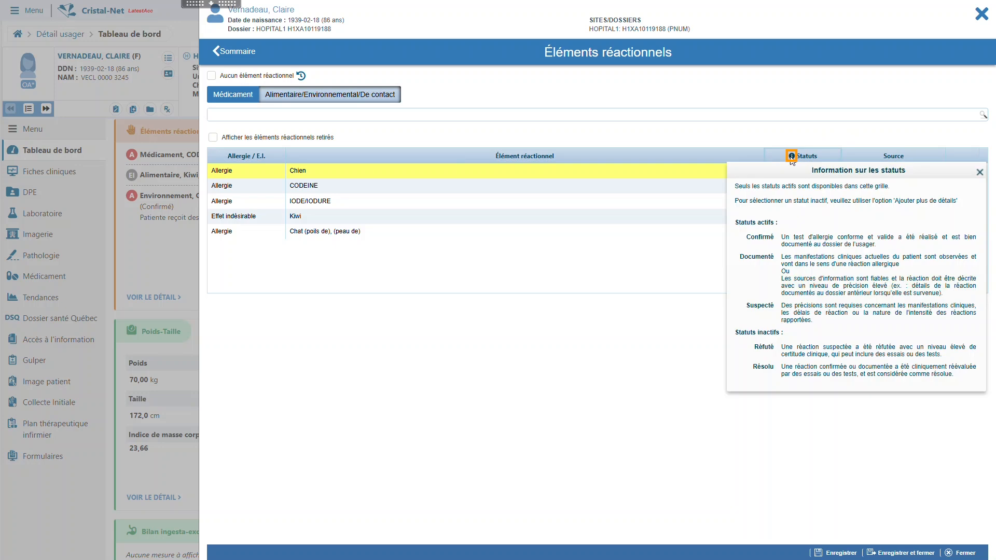
left_click(979, 171)
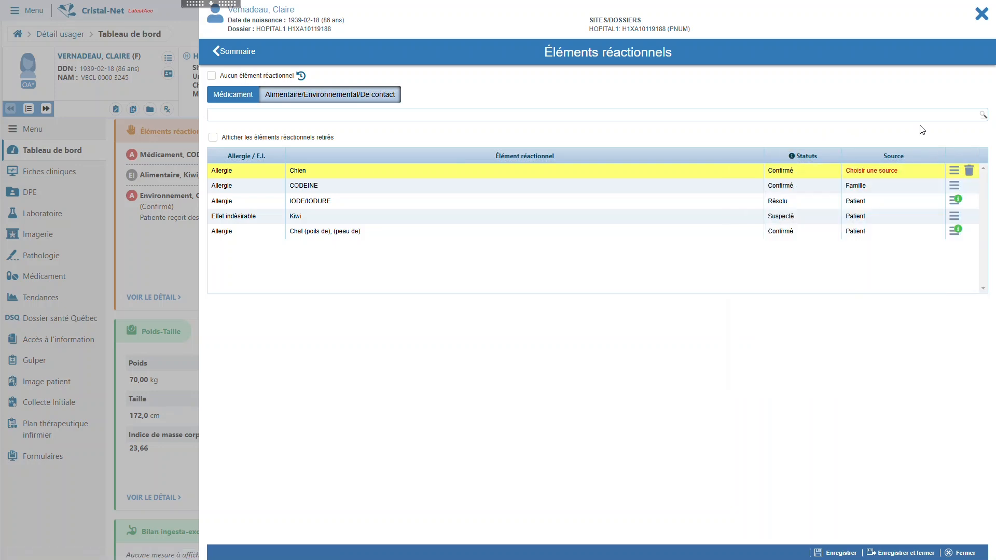
- Set the information source of the Chien allergy to Patient
left_click(935, 173)
left_click(935, 171)
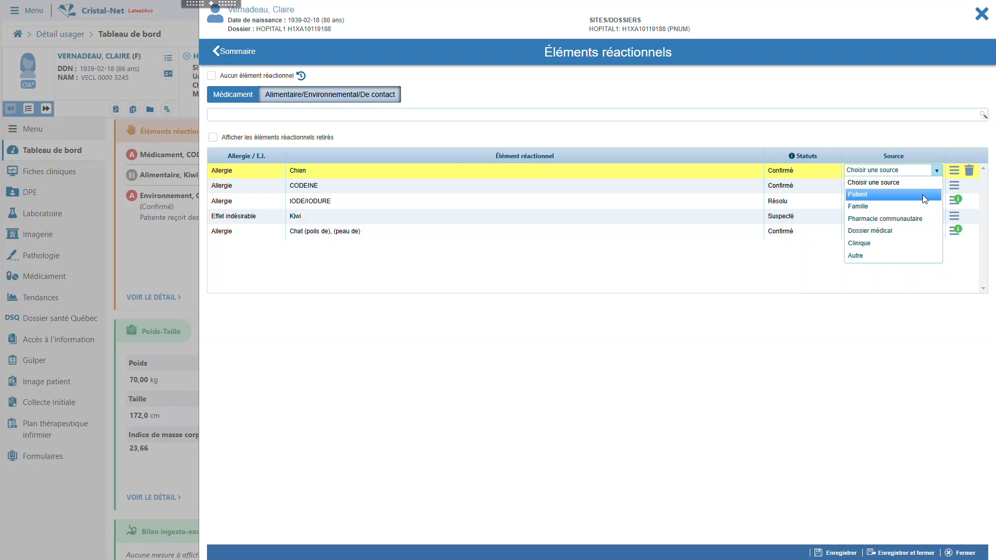
left_click(922, 195)
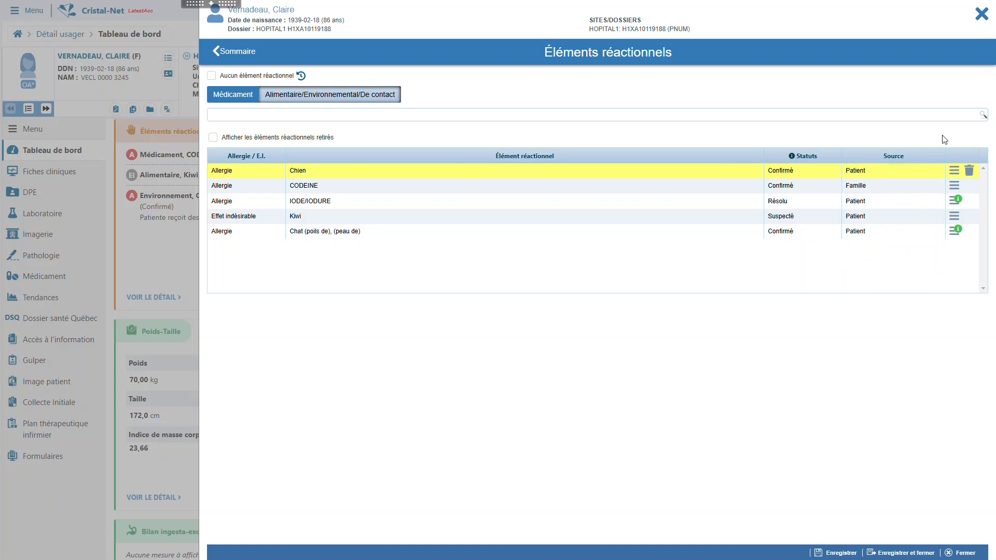
- Open the detailed entry for the Chien allergy and set its type to Type 1 (immédiat)
left_click(954, 171)
left_click(957, 180)
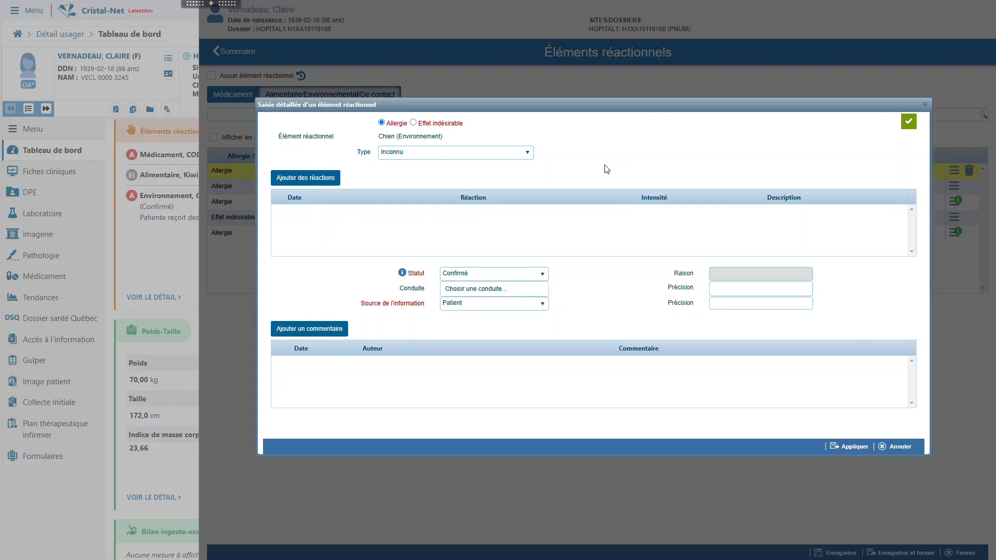
left_click(527, 152)
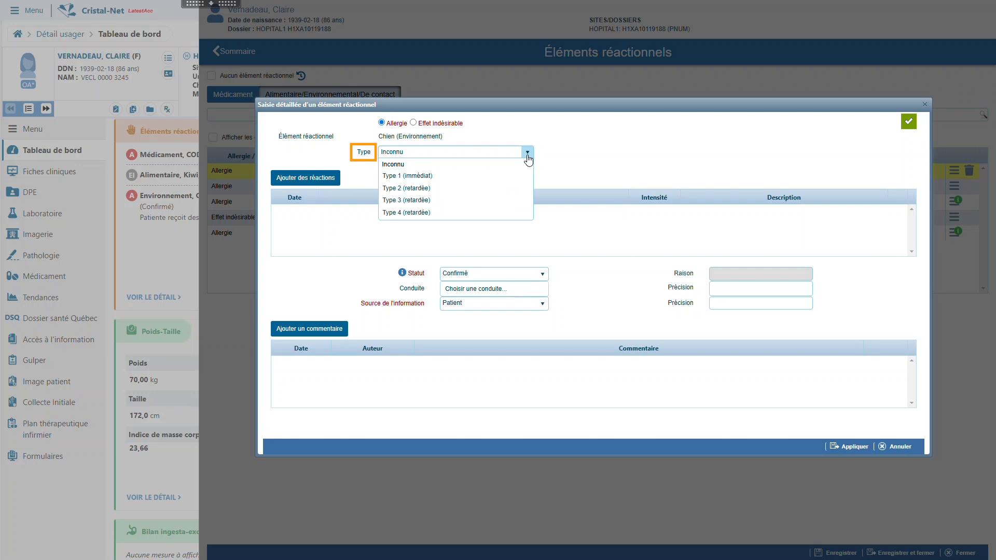
left_click(475, 176)
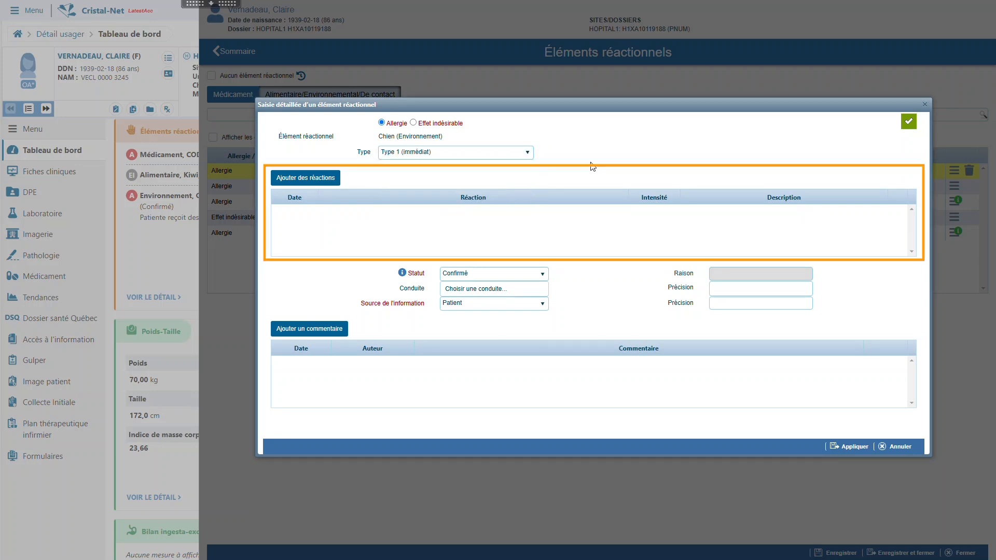
- Add the respiratory reaction Asthme (bronchospasme) to the Chien allergy's detailed entry
left_click(332, 182)
scroll(589, 329, "down", 4)
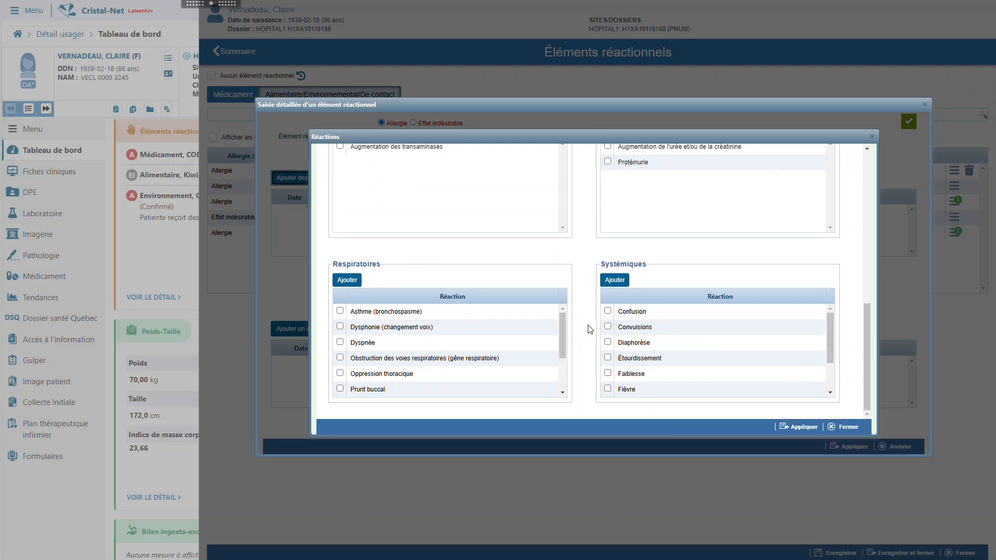
left_click(340, 310)
left_click(799, 427)
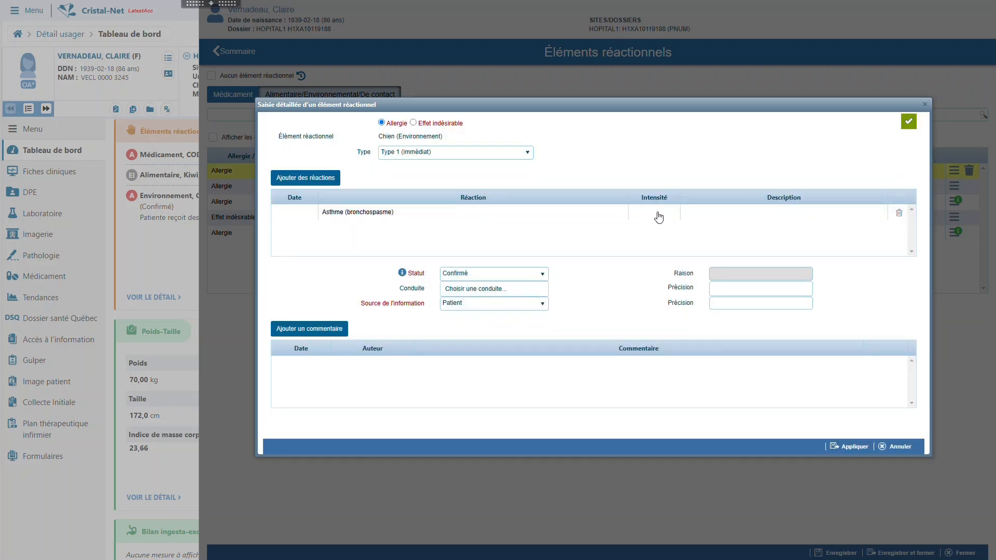
- Set the asthma reaction's intensity to Non sévère and its date to 2025-02-14
left_click(653, 211)
left_click(674, 239)
left_click(309, 214)
type("202")
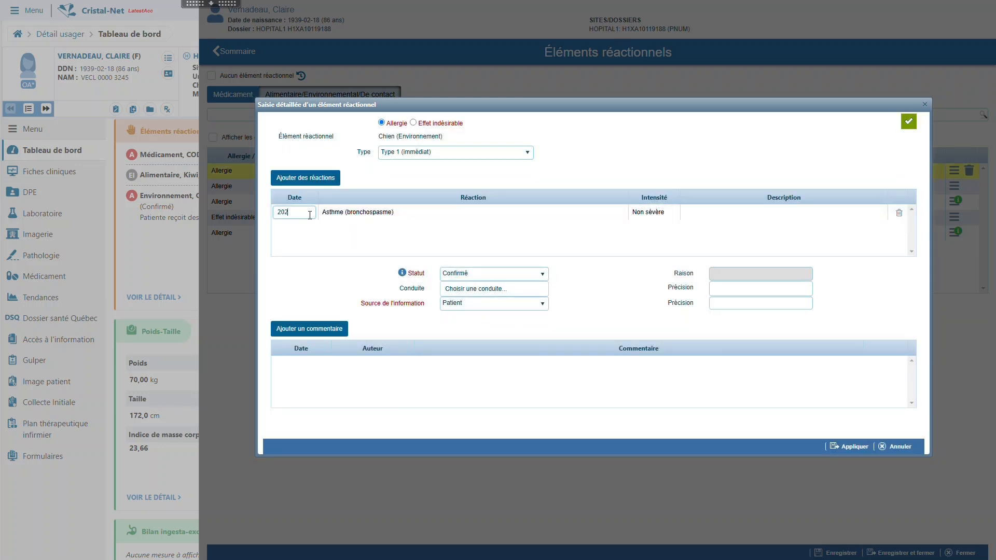
type("5-02-14")
left_click(320, 284)
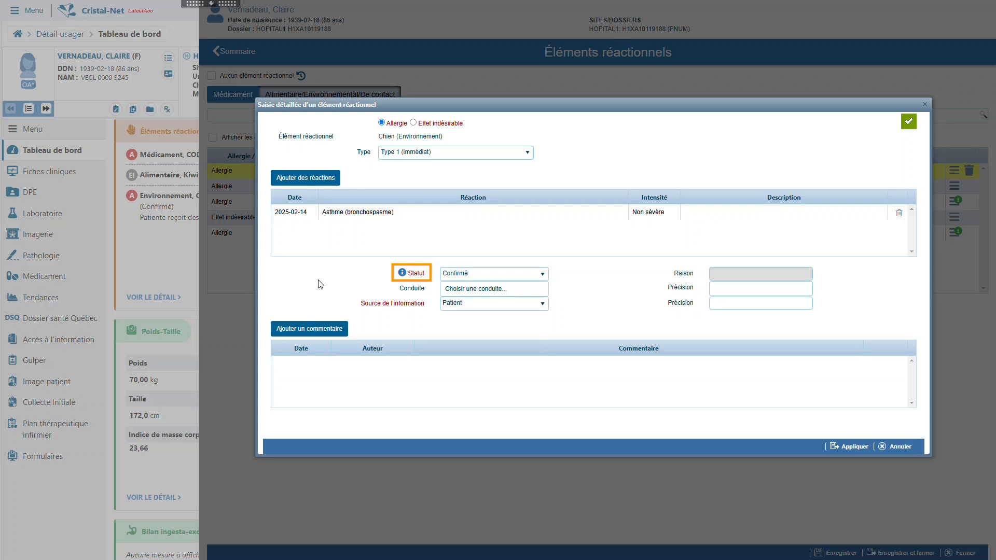
- Check the available Conduite options and add the comment "Patient reçoit des traitements de désensibilisation" to the Chien allergy
left_click(546, 294)
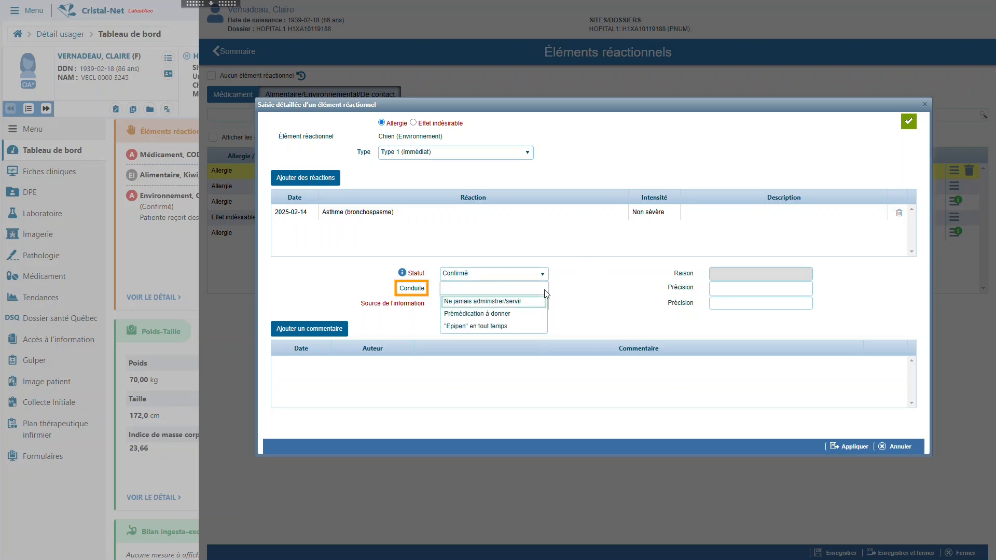
left_click(612, 286)
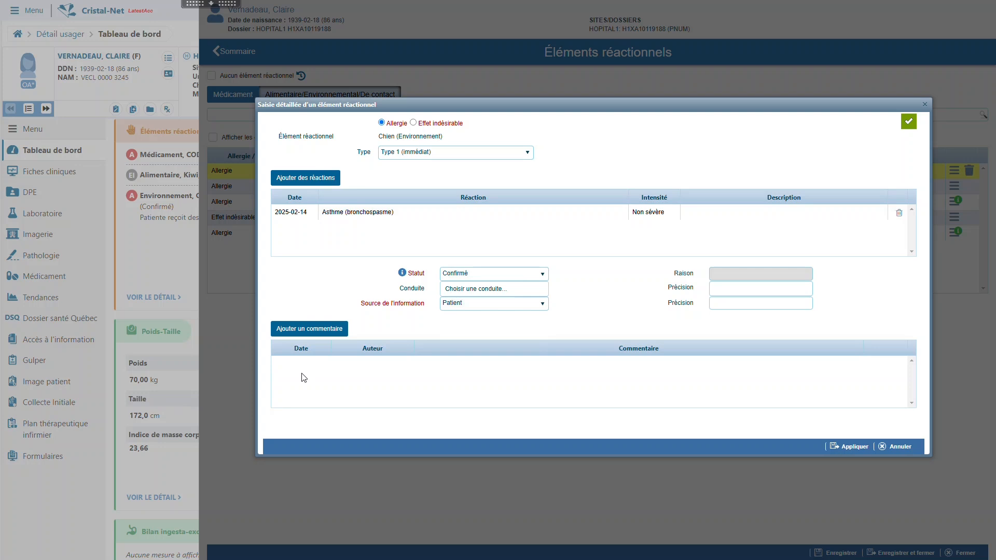
left_click(318, 330)
type("Patient reçoit de")
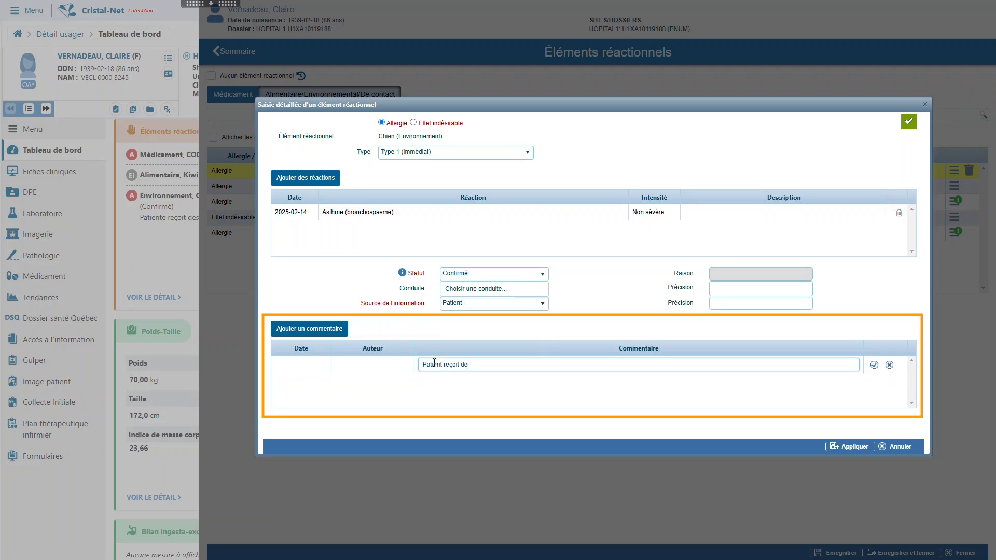
type("s traitements de désensibilisation")
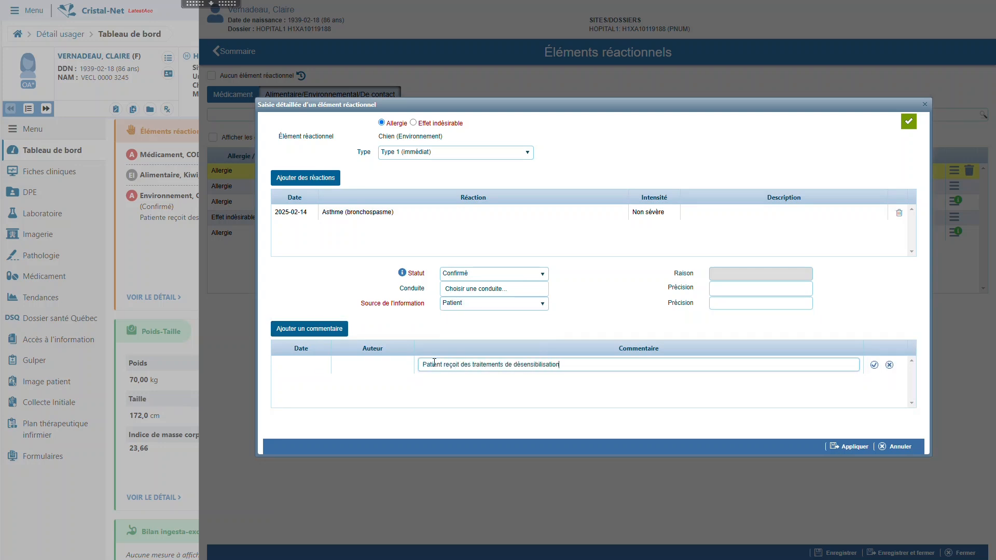
left_click(874, 364)
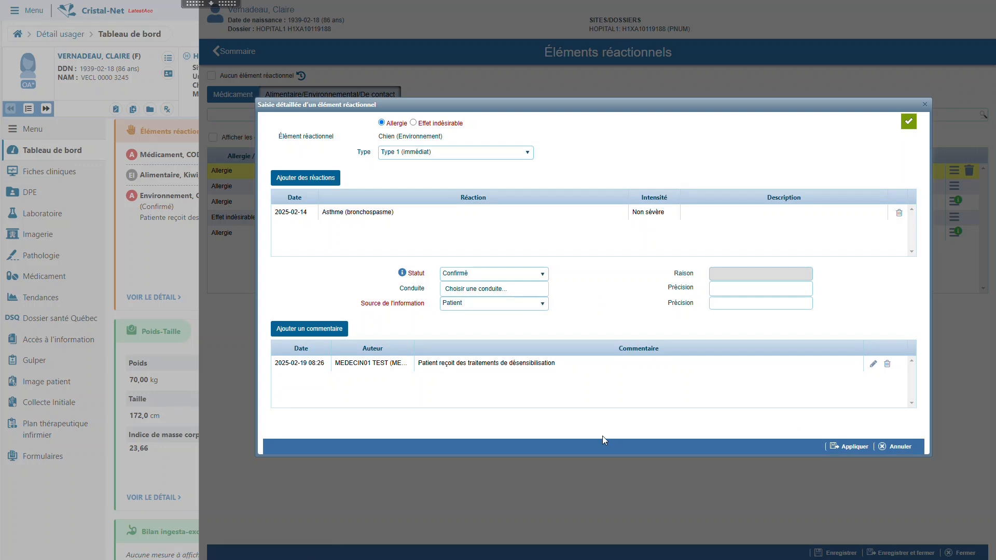
- Apply the detailed entry for the Chien allergy and save the patient's reactive elements
left_click(837, 448)
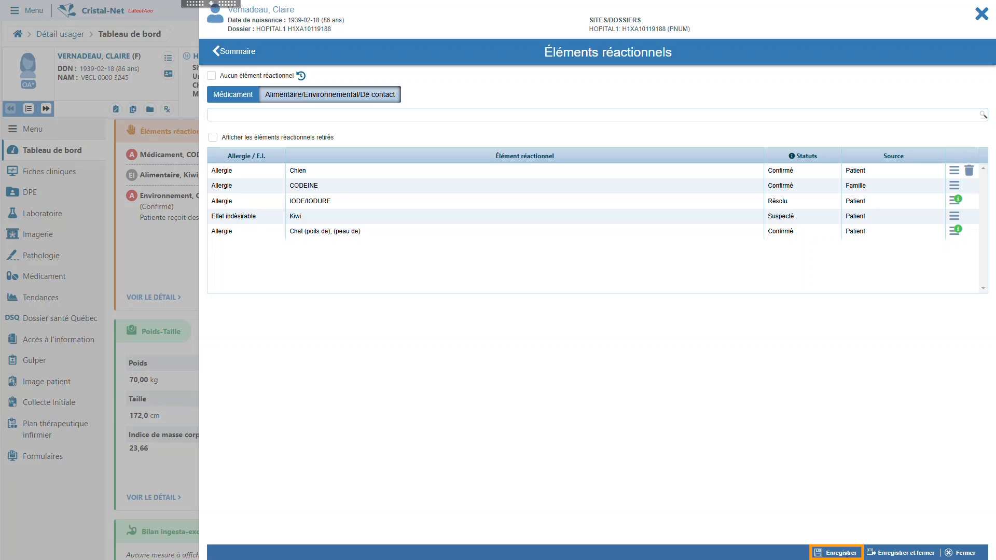
left_click(852, 552)
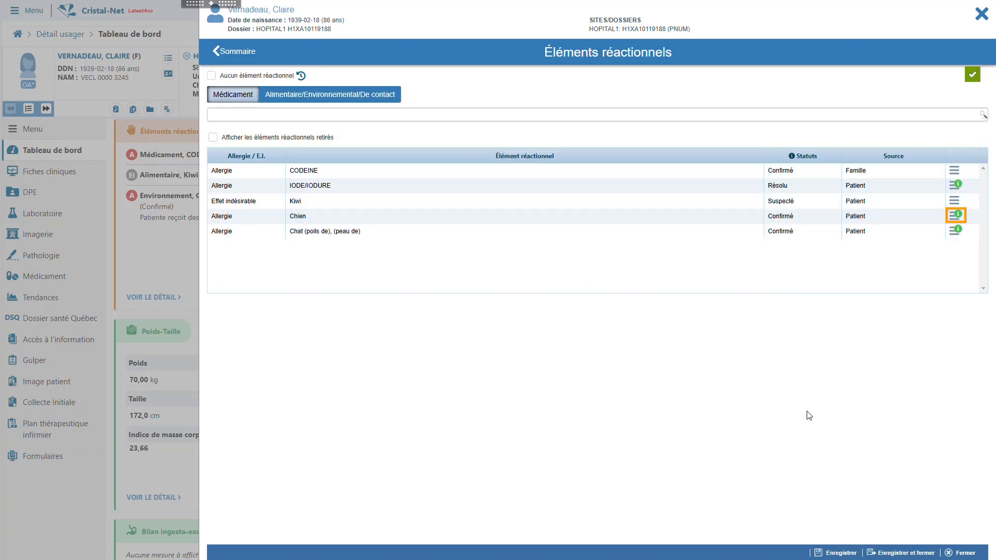